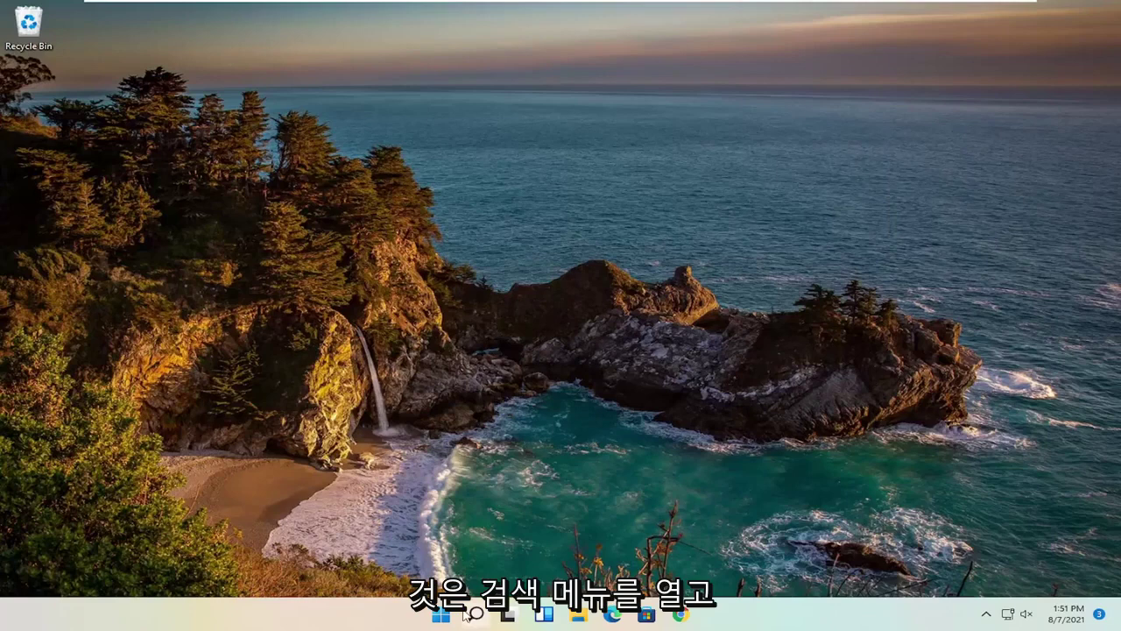
Step: Search Windows for 'device manager' and launch Device Manager from the best match
left_click(474, 615)
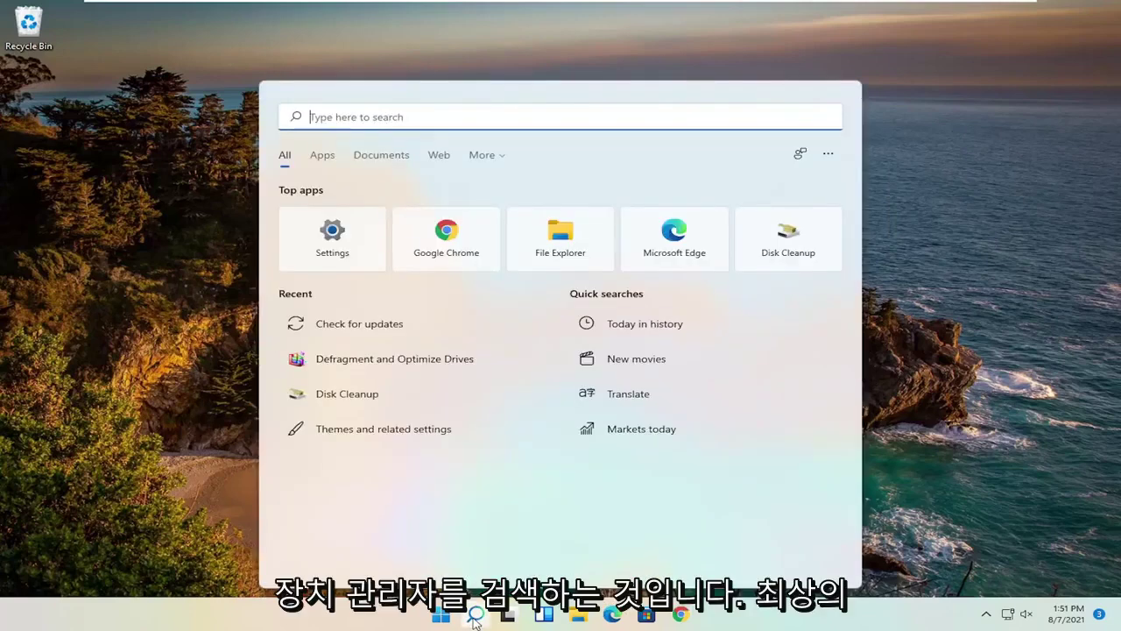
type("evice")
key("ctrl+a")
type("dev")
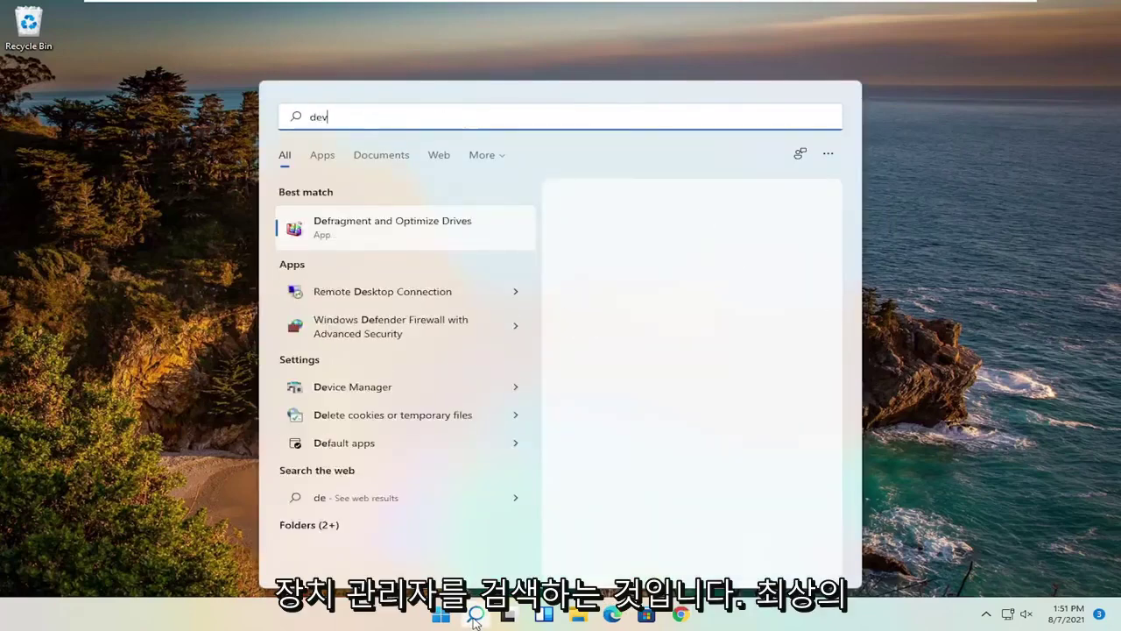
type("ice manager")
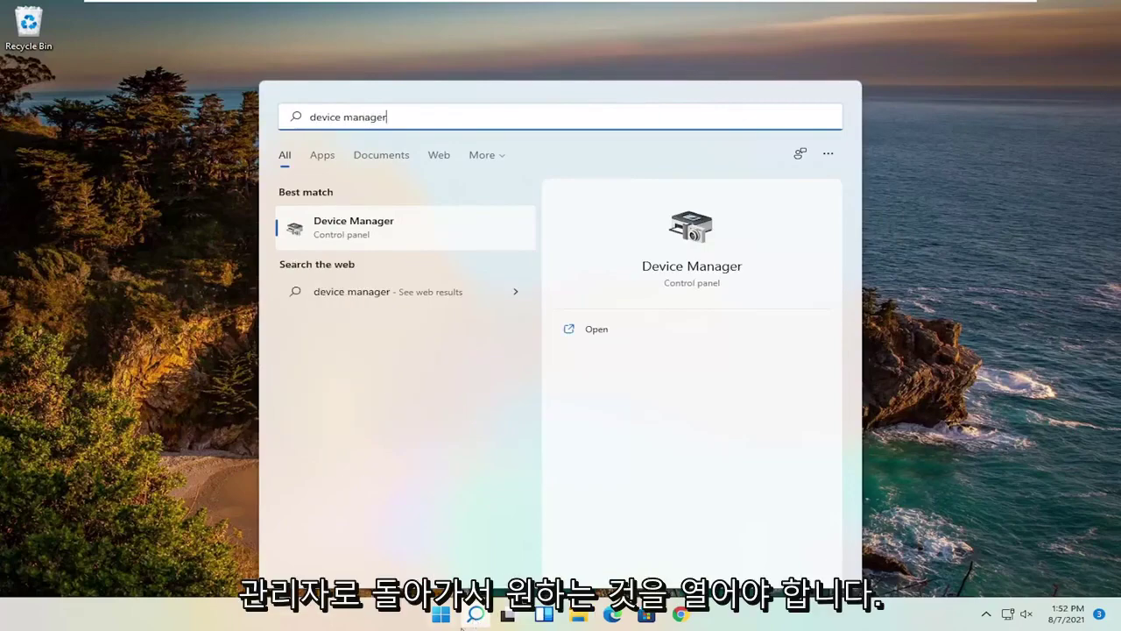
left_click(379, 227)
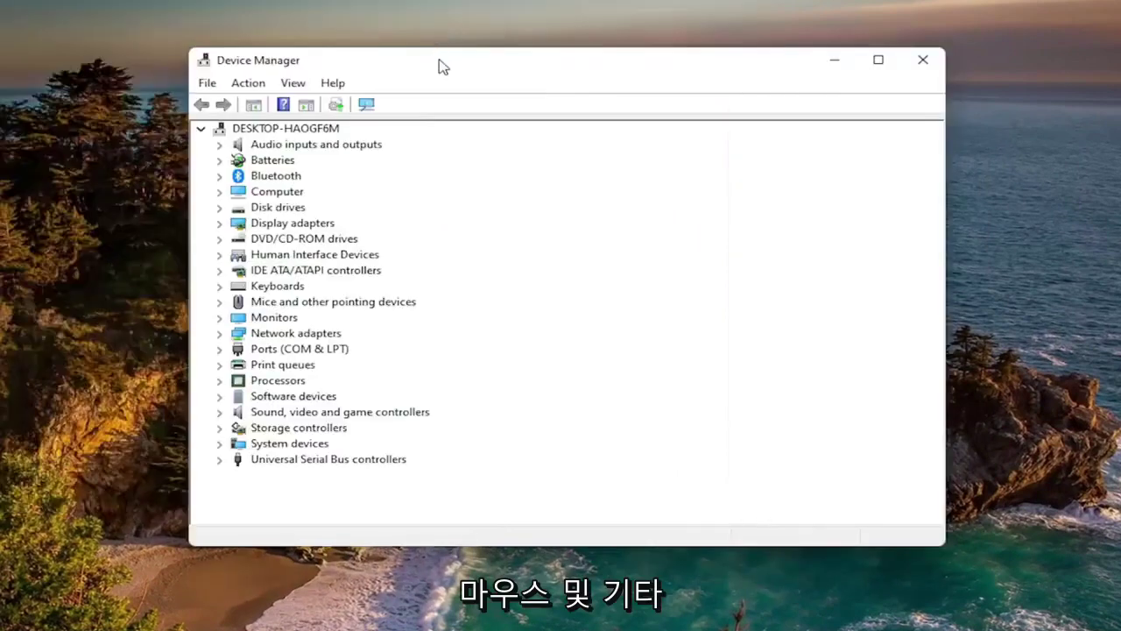
Step: Expand 'Mice and other pointing devices' and bring up the VMware Pointing Device's context menu
left_click(293, 303)
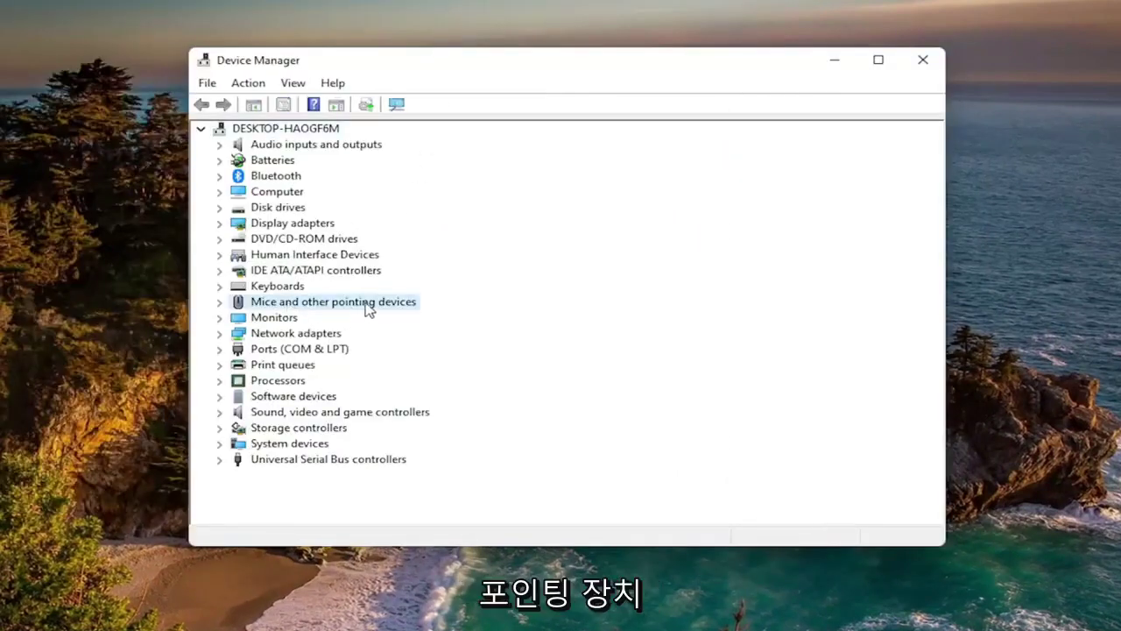
double_click(368, 303)
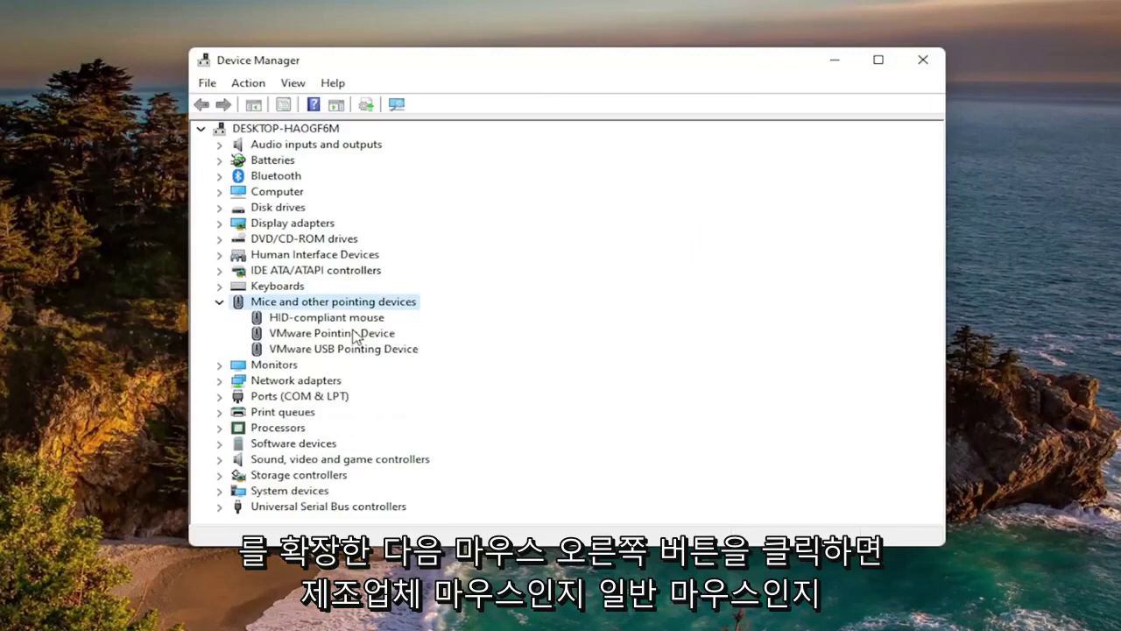
left_click(349, 334)
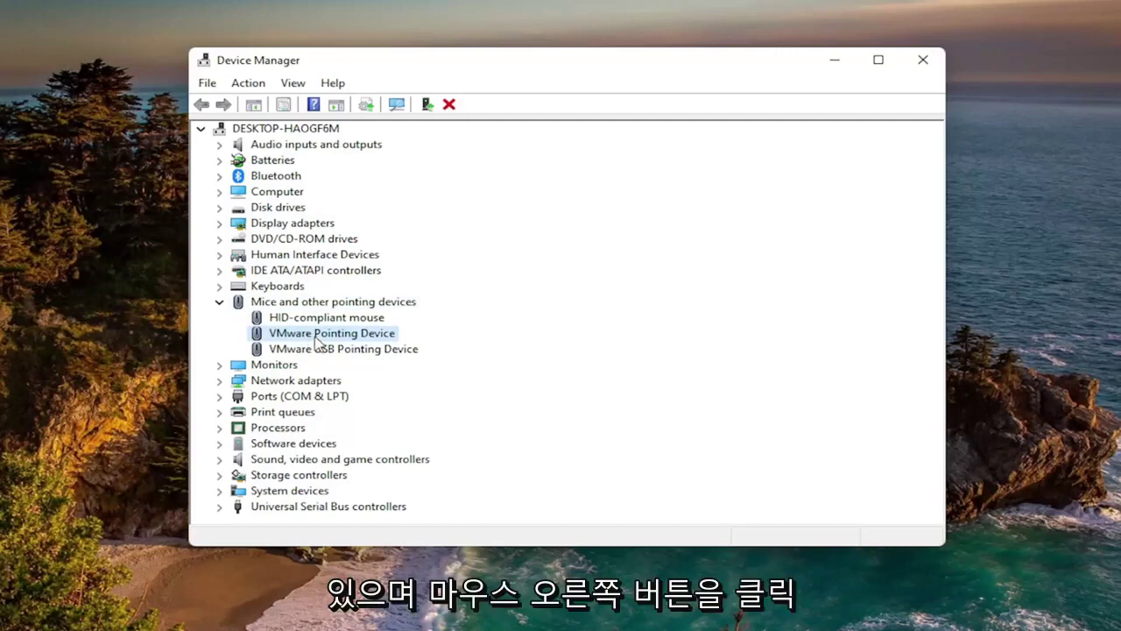
right_click(317, 341)
Step: Search automatically and via Windows Update for a newer VMware Pointing Device driver, finding none
left_click(360, 347)
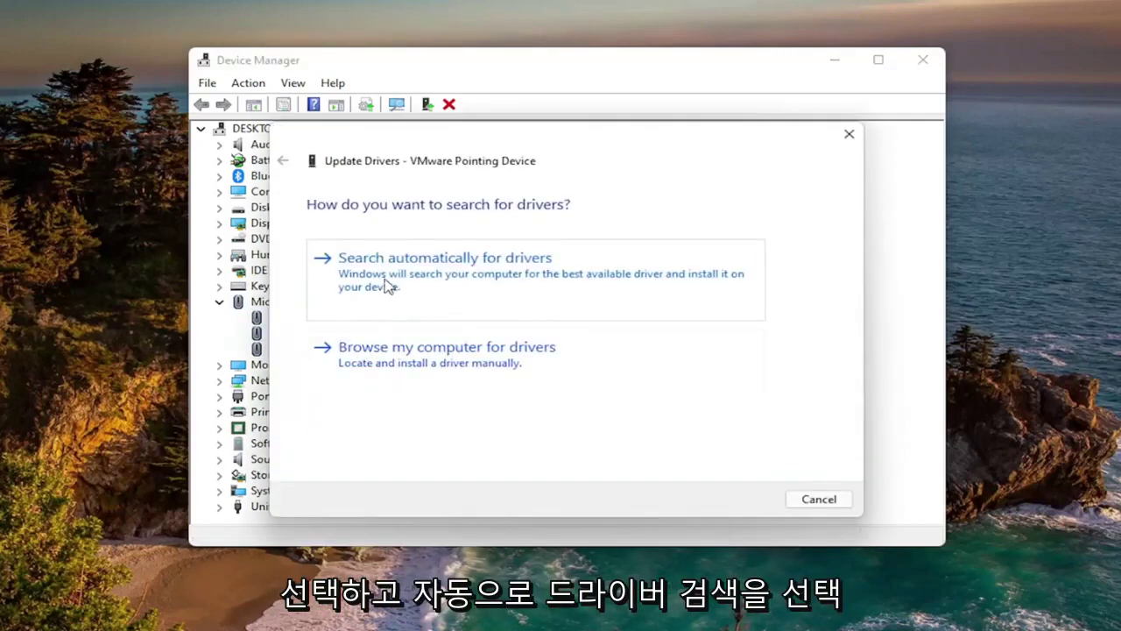
left_click(387, 286)
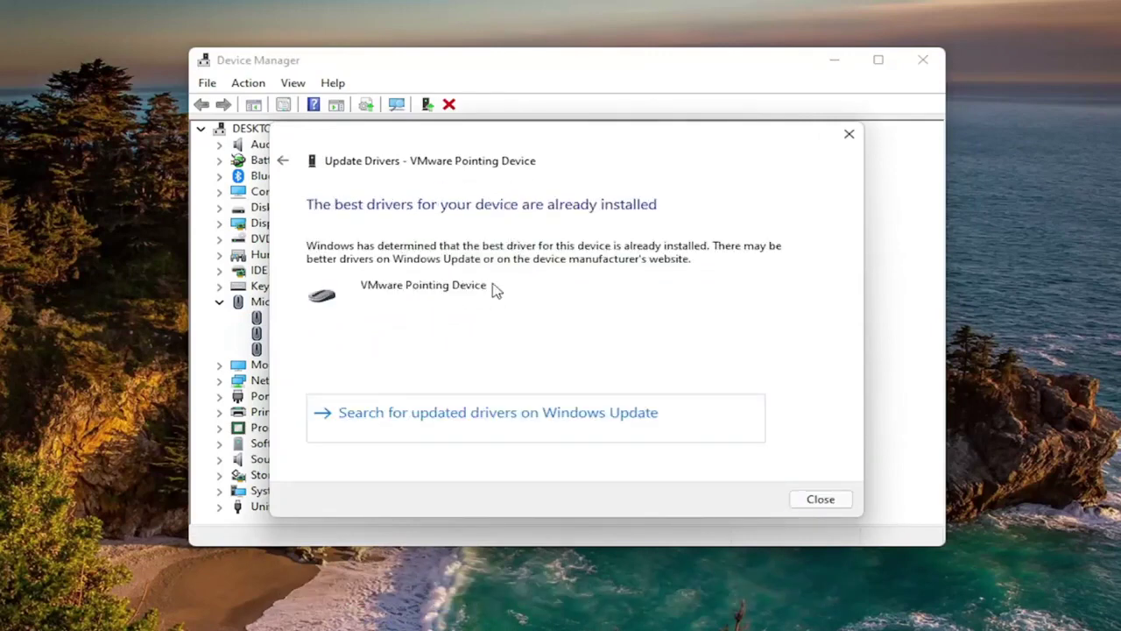
left_click(573, 424)
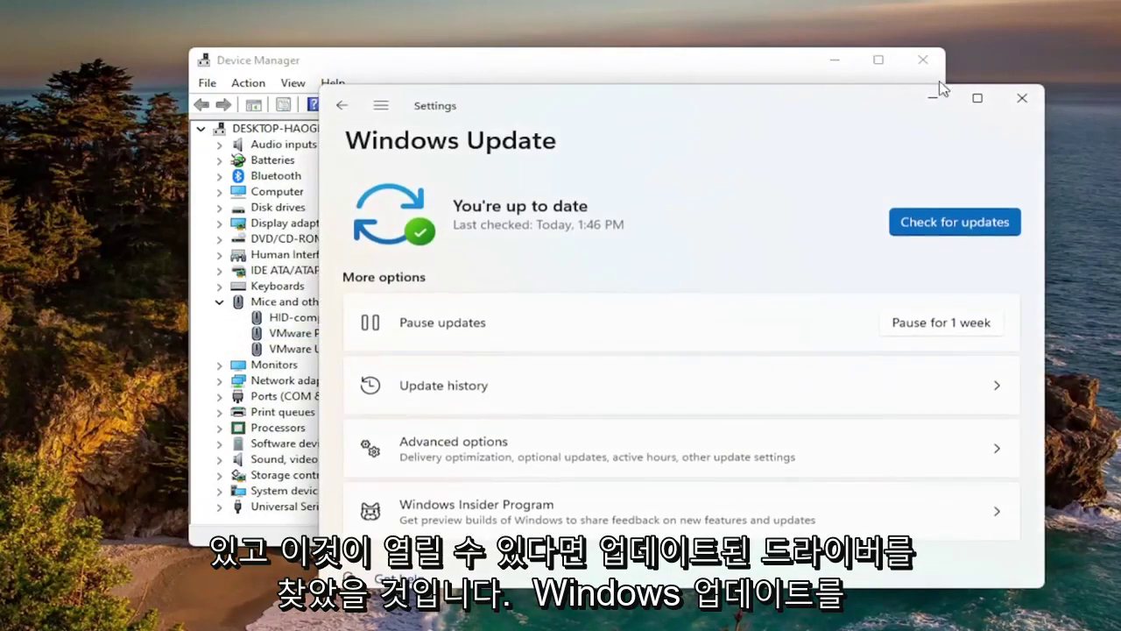
left_click(1021, 98)
Step: Reinstall VMware Pointing Device using Browse my computer > Let me pick, then close the wizard
right_click(320, 340)
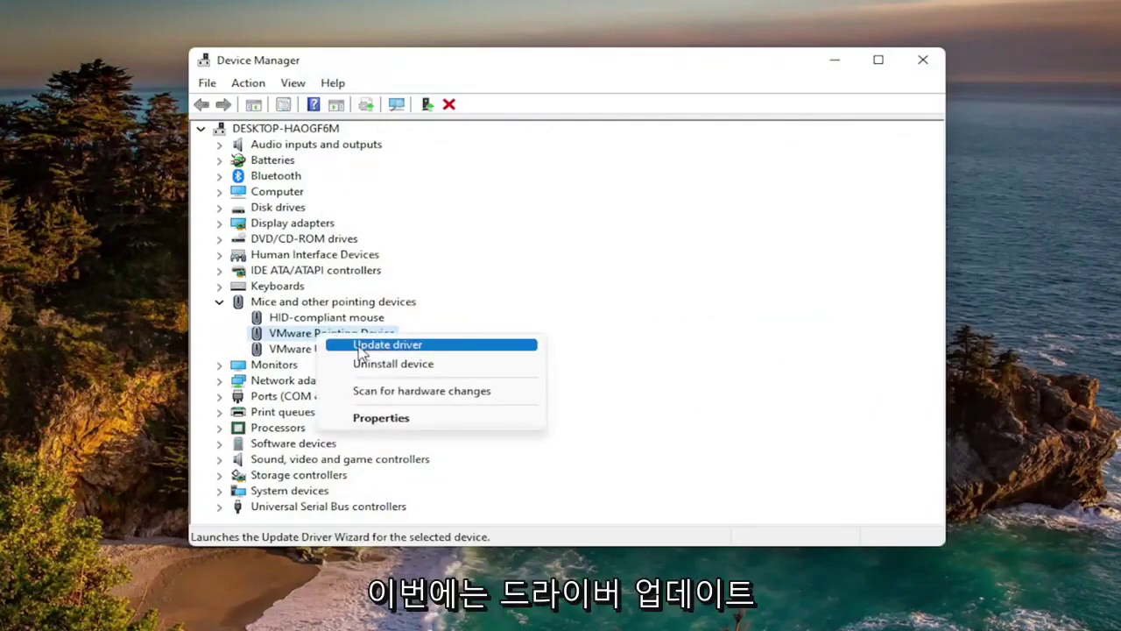
left_click(392, 347)
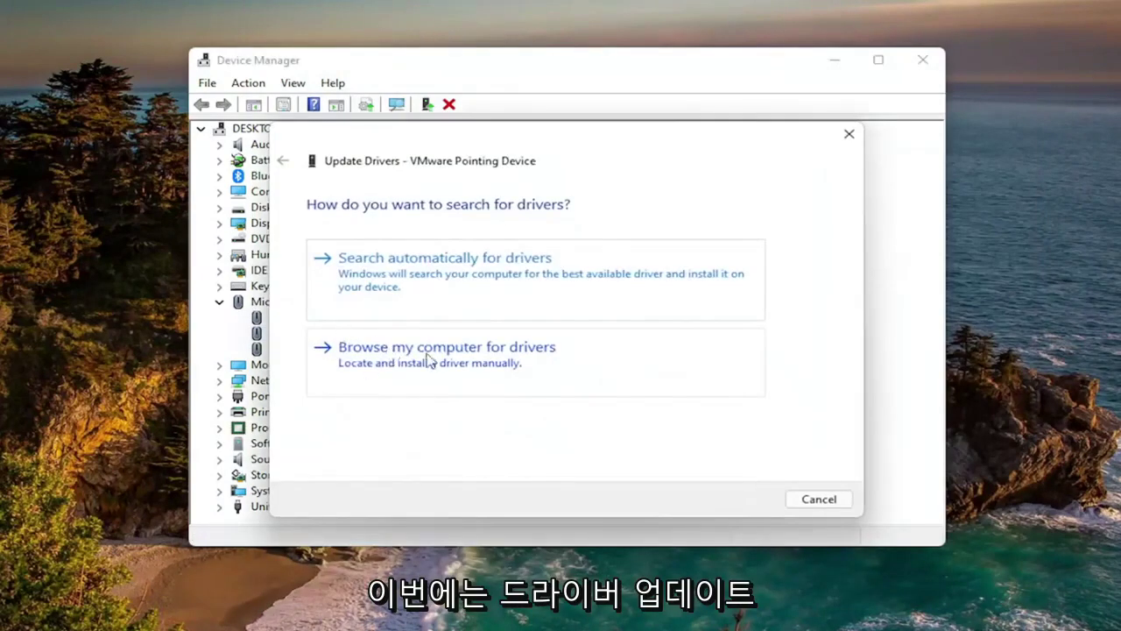
left_click(437, 362)
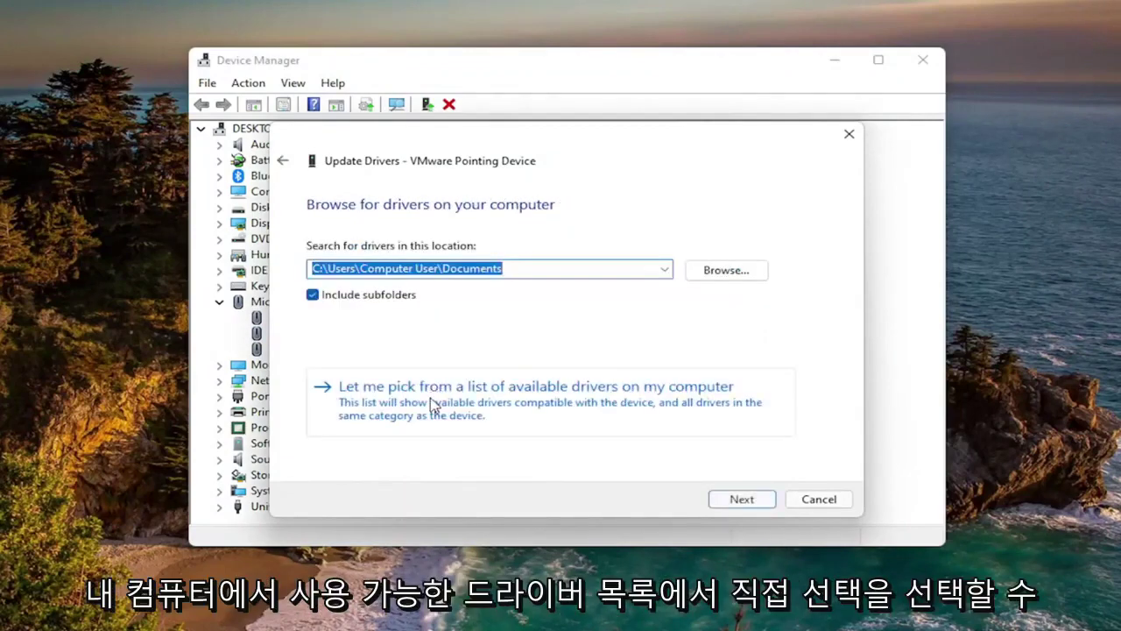
left_click(505, 407)
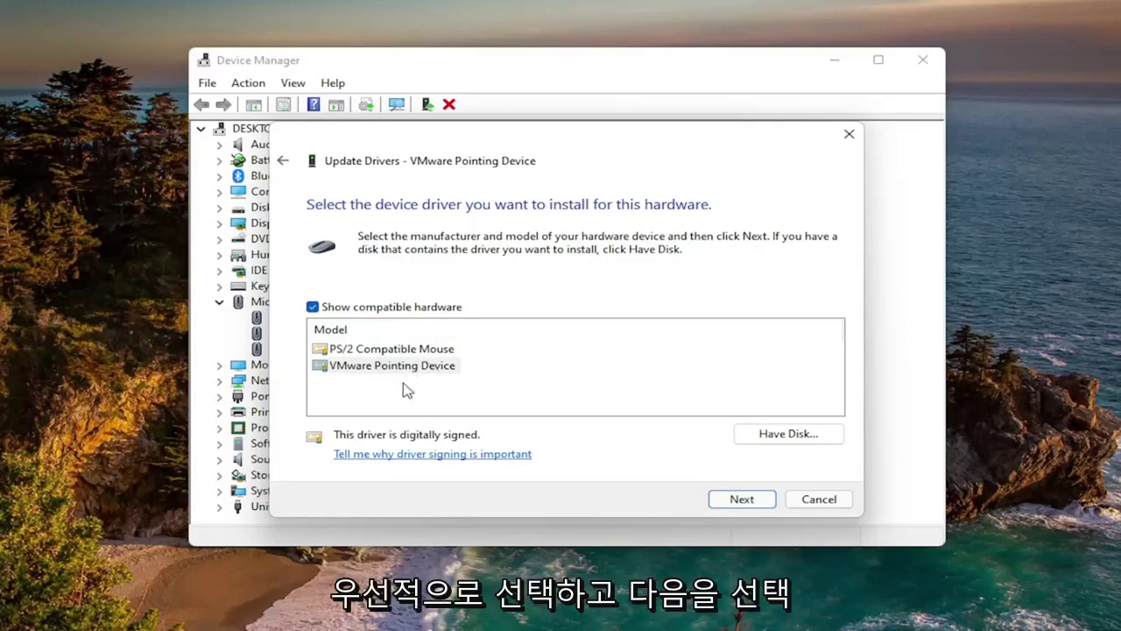
left_click(740, 501)
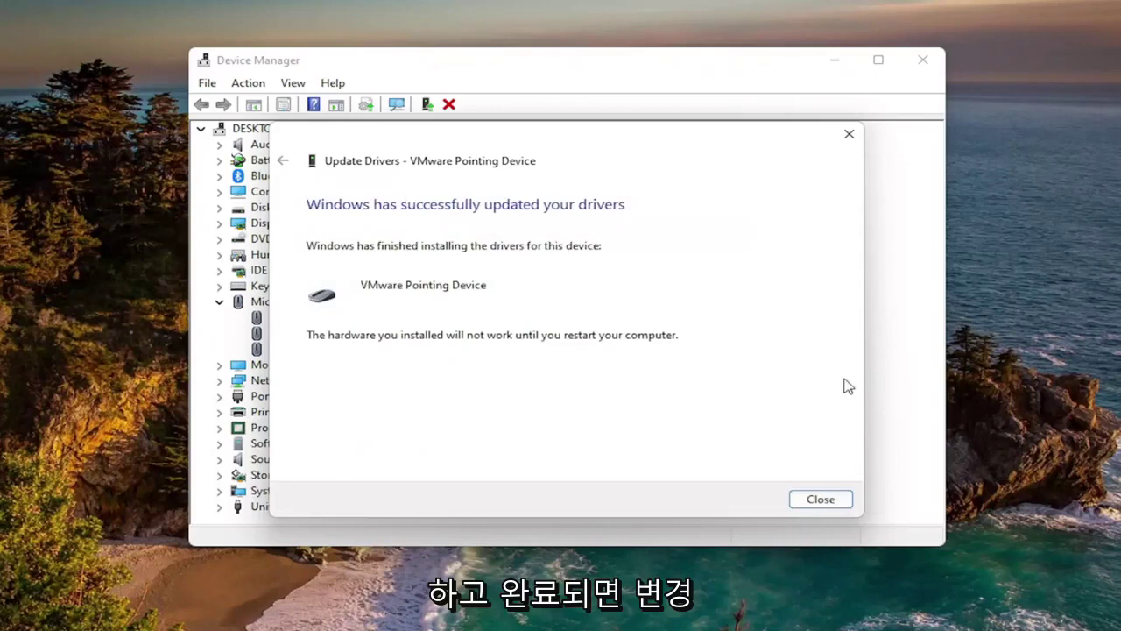
left_click(820, 499)
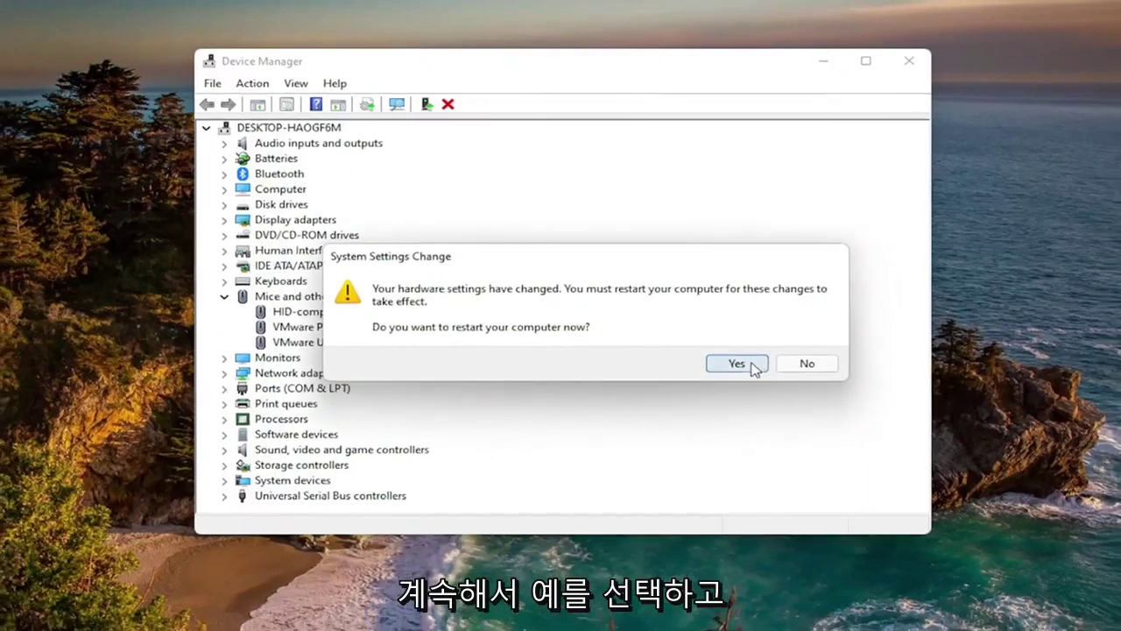
Step: Accept the System Settings Change prompt to restart the computer now
left_click(759, 374)
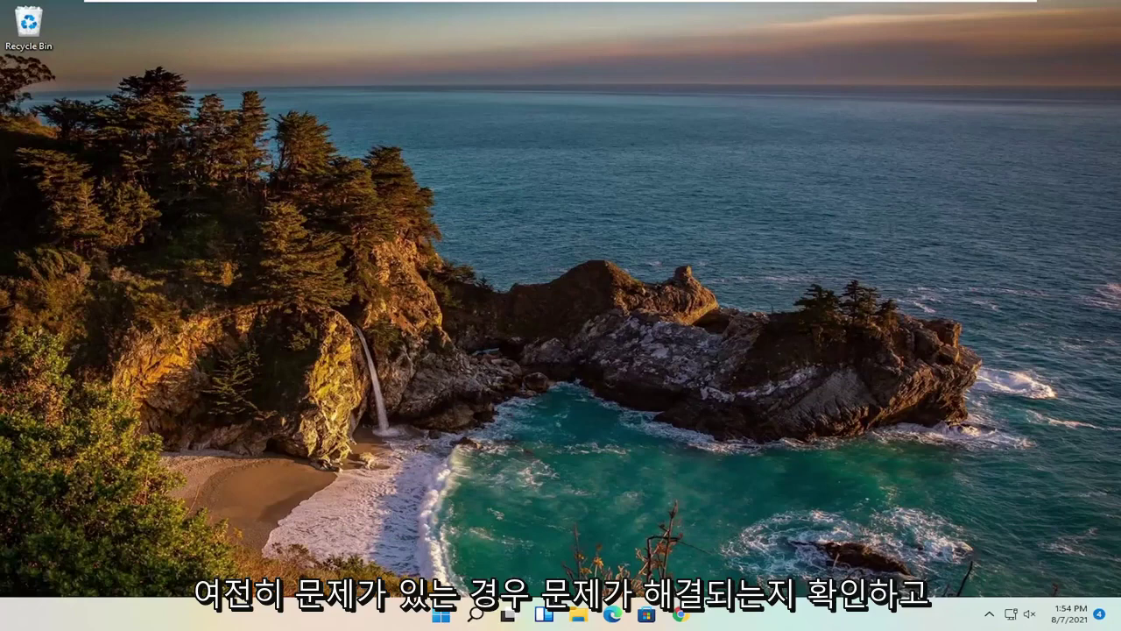
Step: Launch Task Manager from the Start button's right-click menu and scroll through the Processes list
right_click(441, 617)
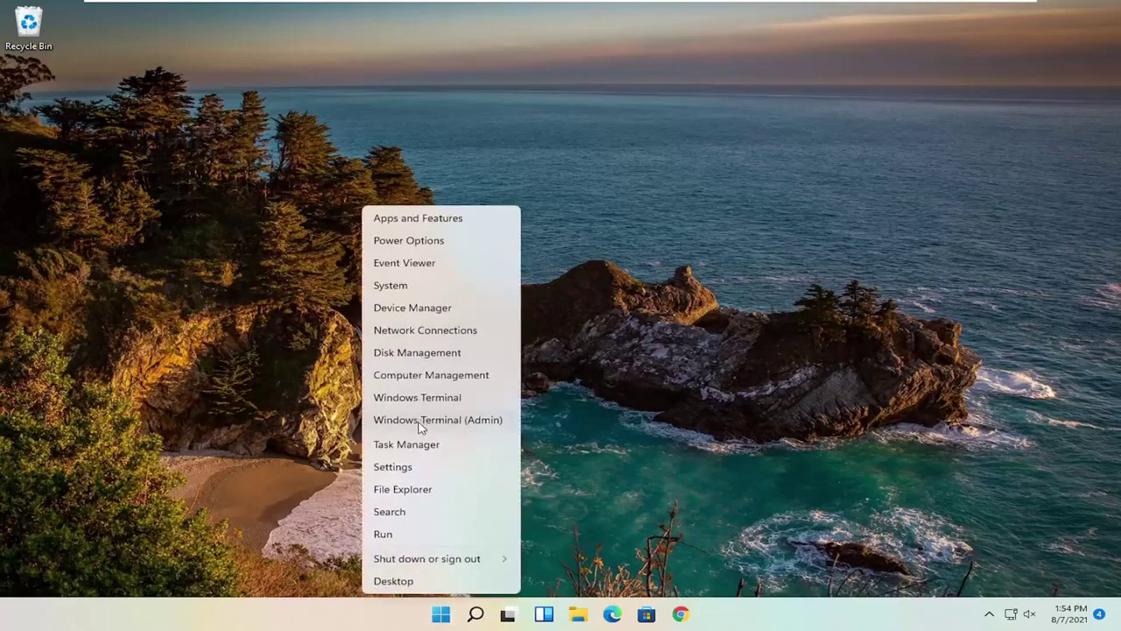
left_click(429, 449)
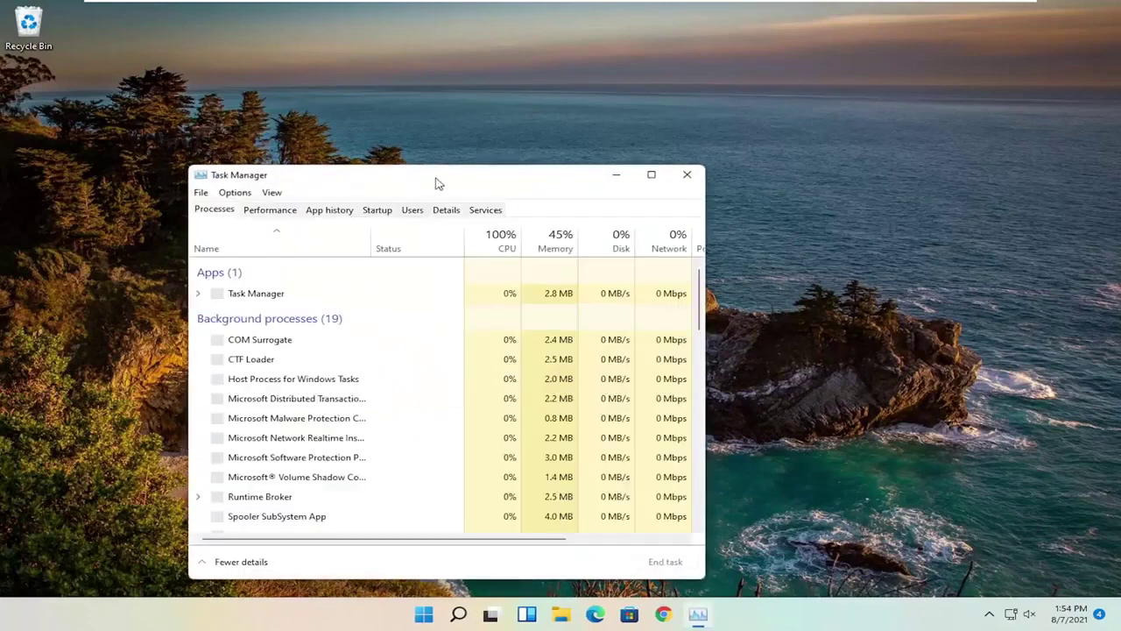
left_click_drag(435, 181, 551, 116)
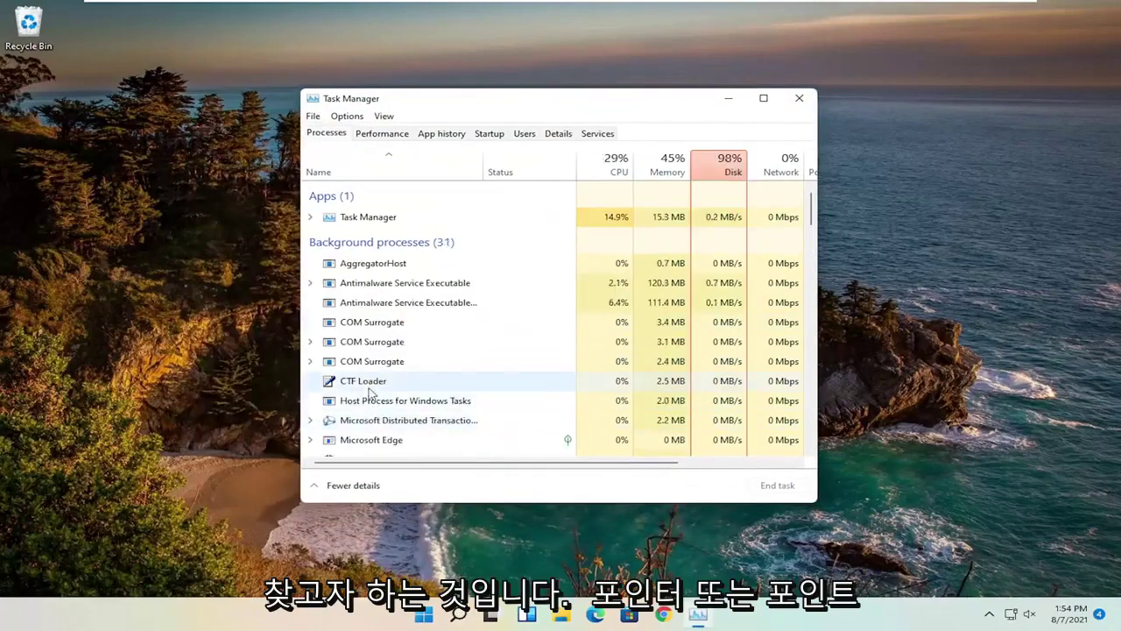
scroll(379, 342, "down", 1)
scroll(379, 342, "down", 1)
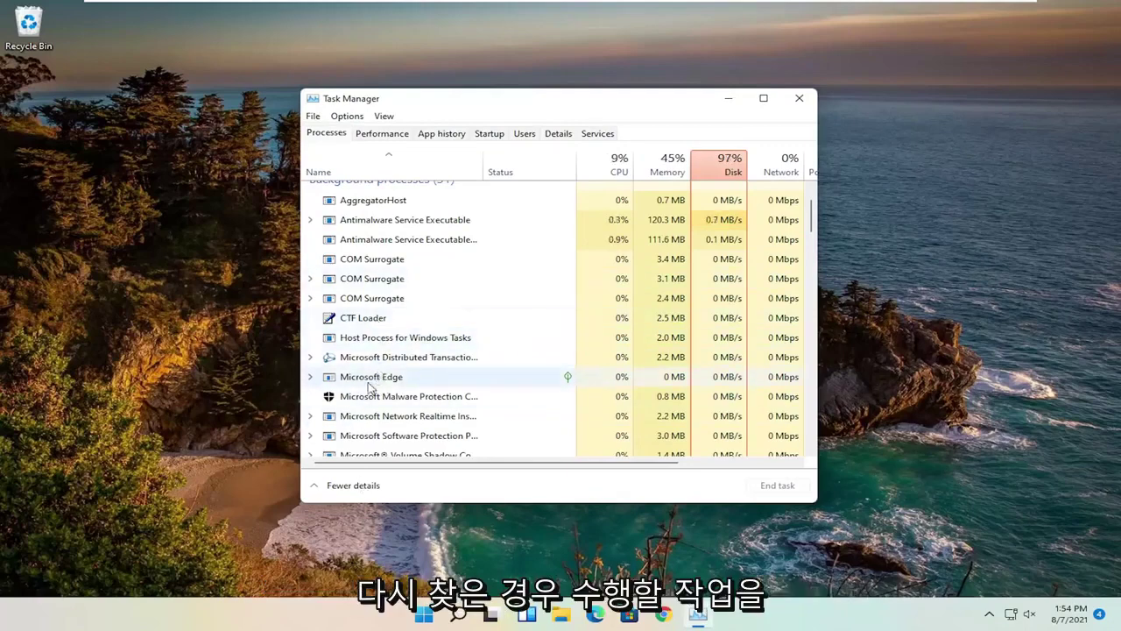
scroll(438, 292, "down", 1)
scroll(404, 390, "down", 2)
scroll(404, 389, "down", 4)
scroll(408, 328, "down", 1)
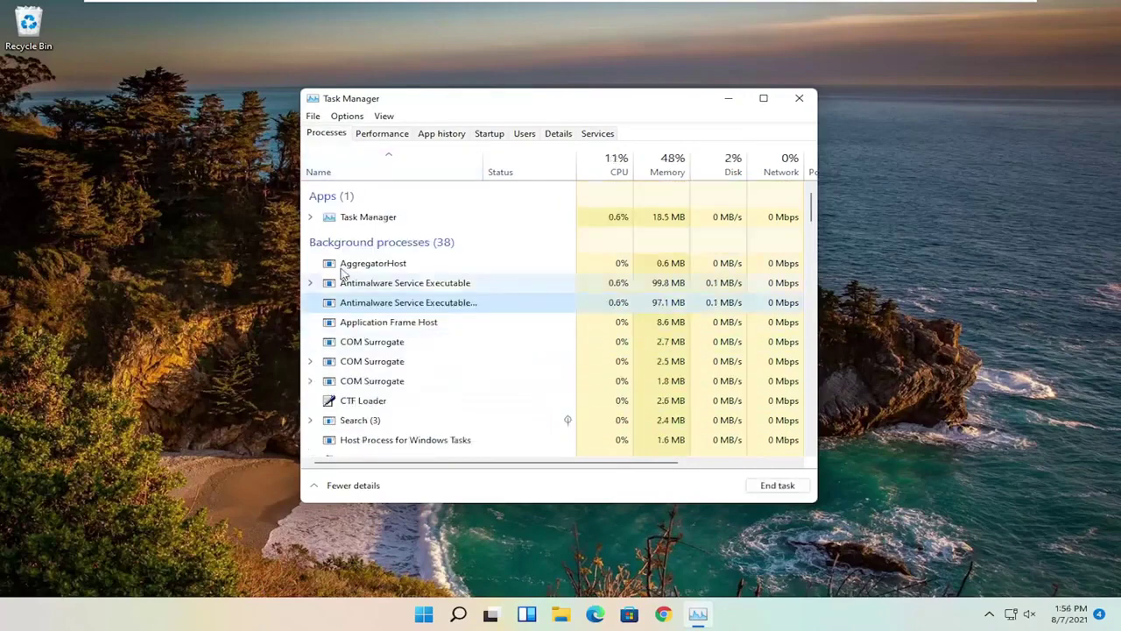
Step: Open the file properties of the Antimalware Service Executable process
scroll(342, 273, "down", 1)
right_click(355, 282)
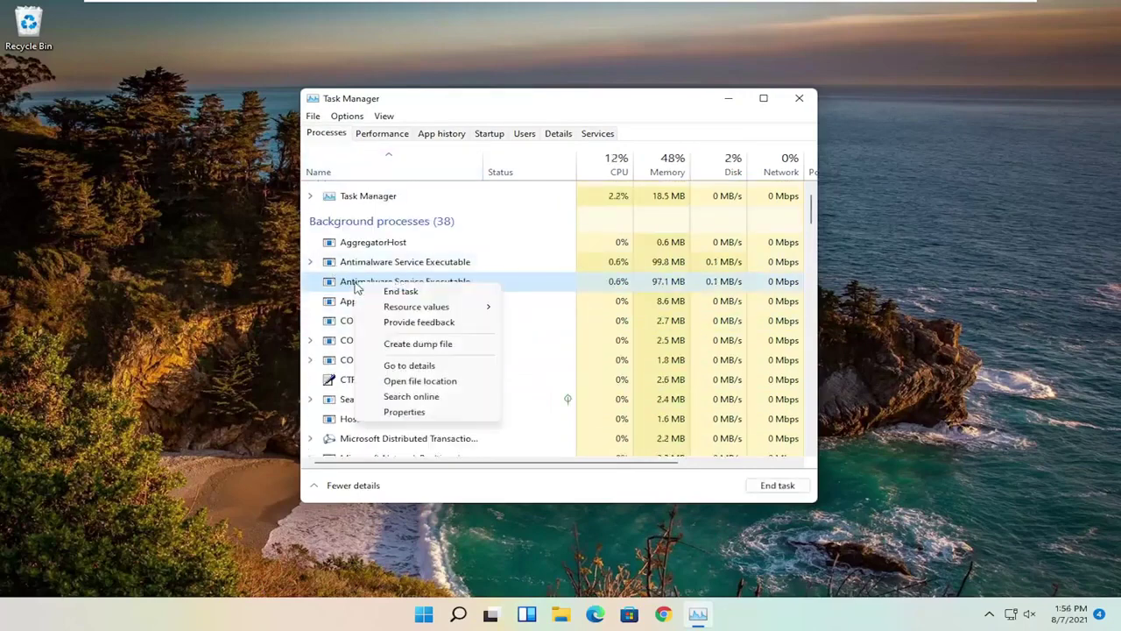
left_click(405, 411)
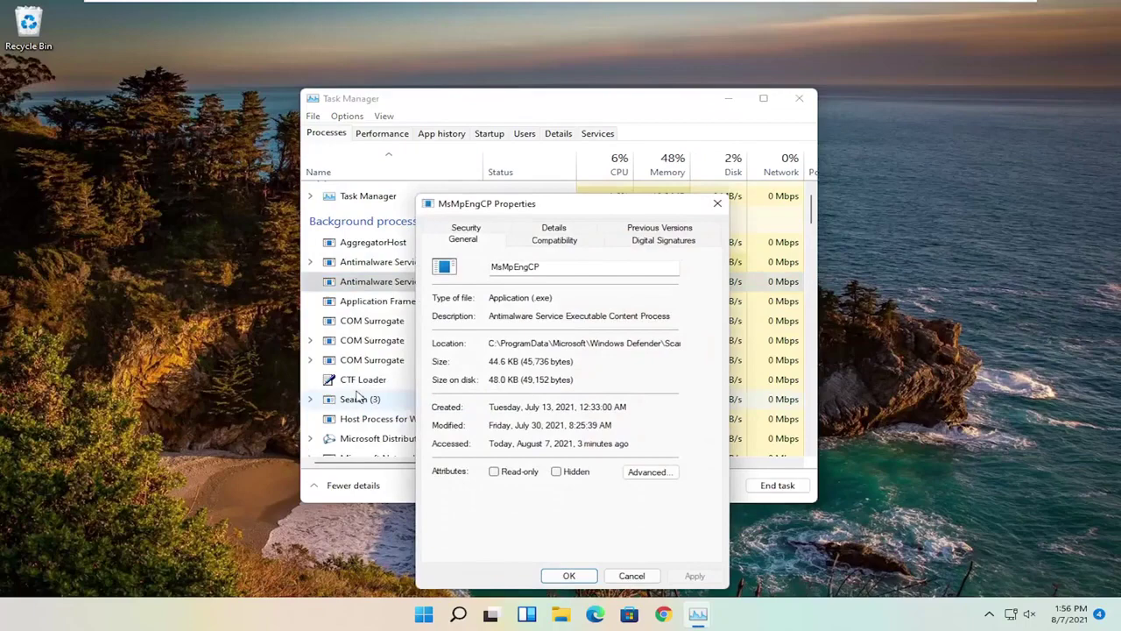
left_click_drag(516, 204, 464, 94)
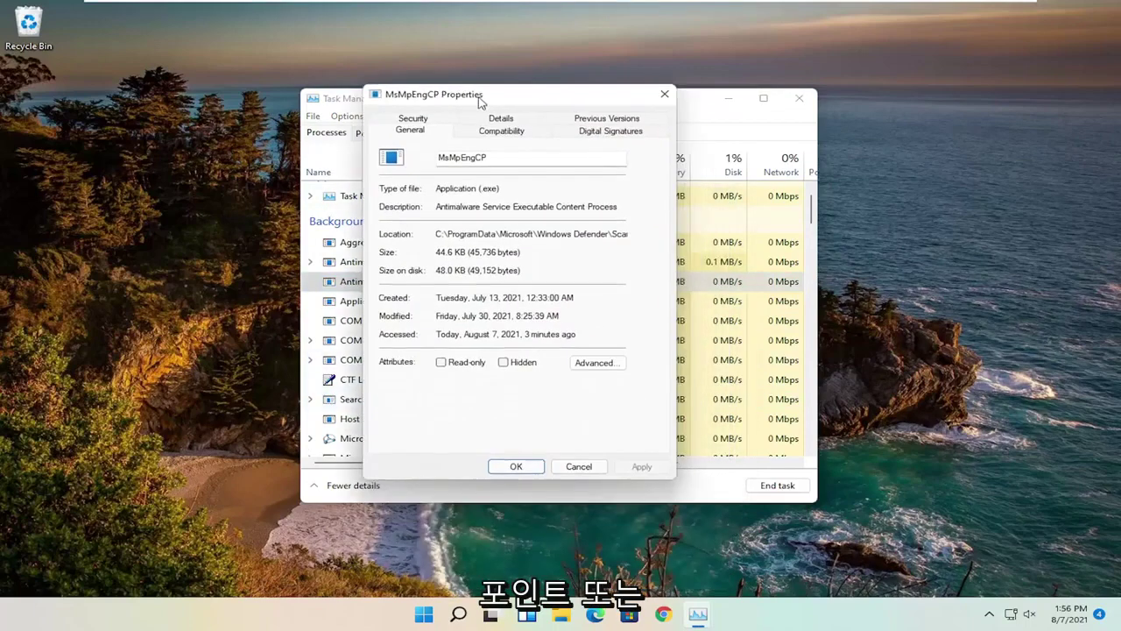
Step: Enable Windows 7 compatibility mode on the Compatibility tab, apply it and close the properties
left_click(500, 131)
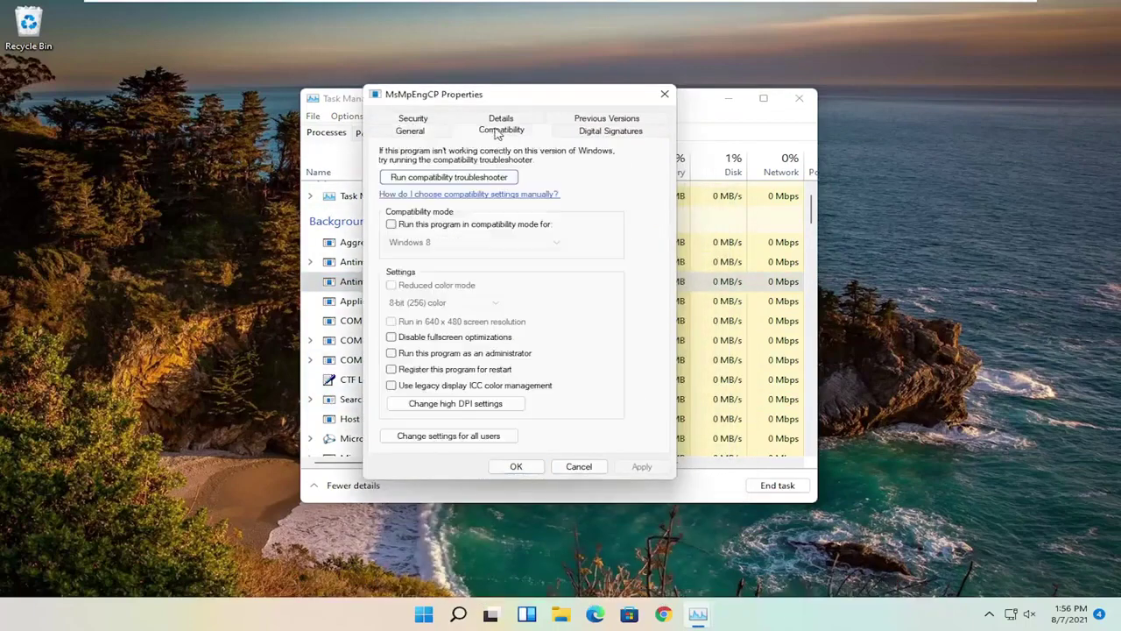
left_click(399, 225)
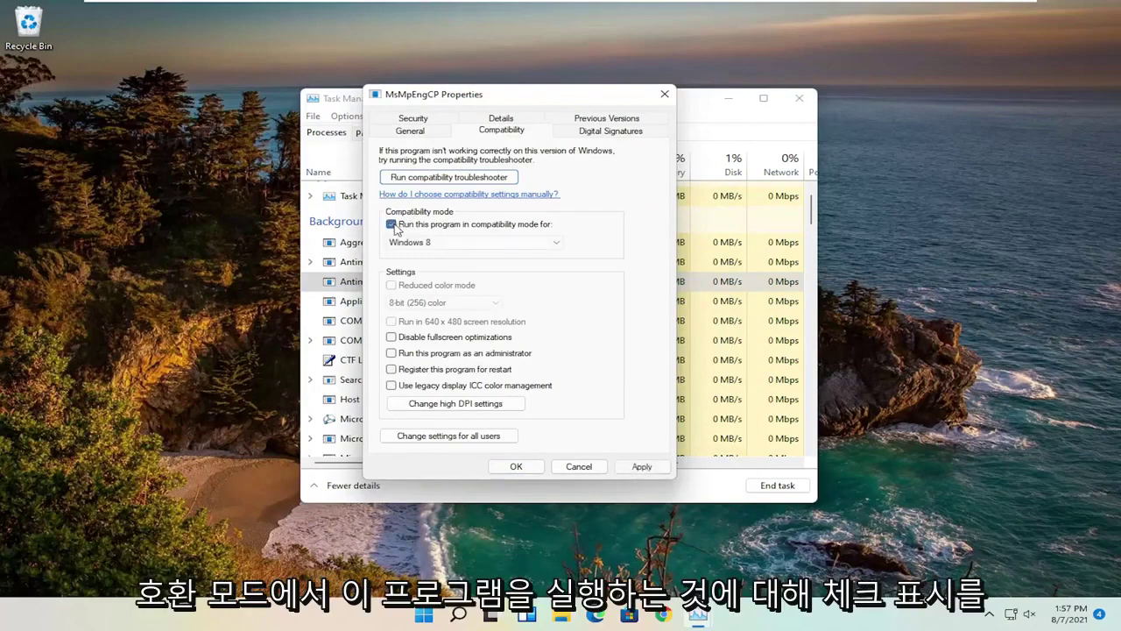
left_click(554, 244)
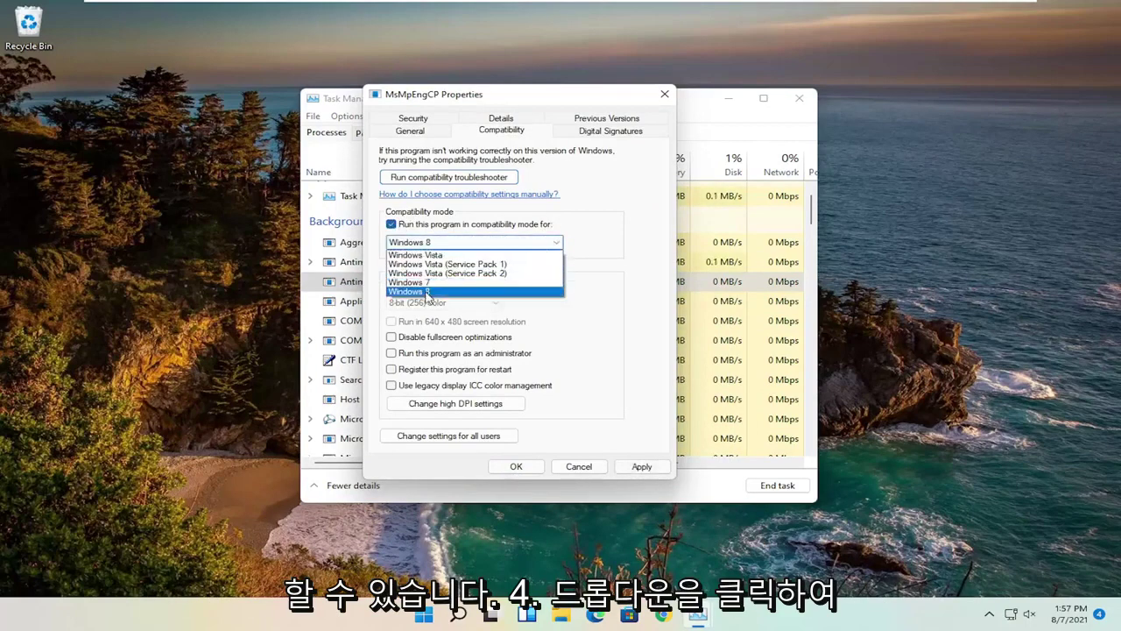
left_click(418, 282)
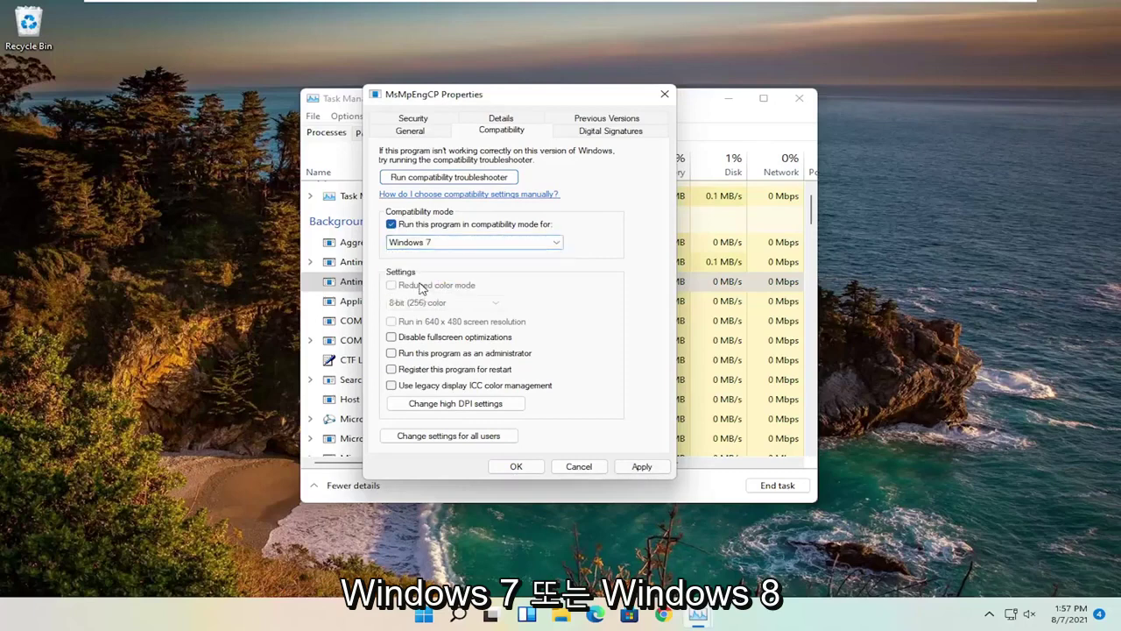
left_click(639, 466)
left_click(516, 466)
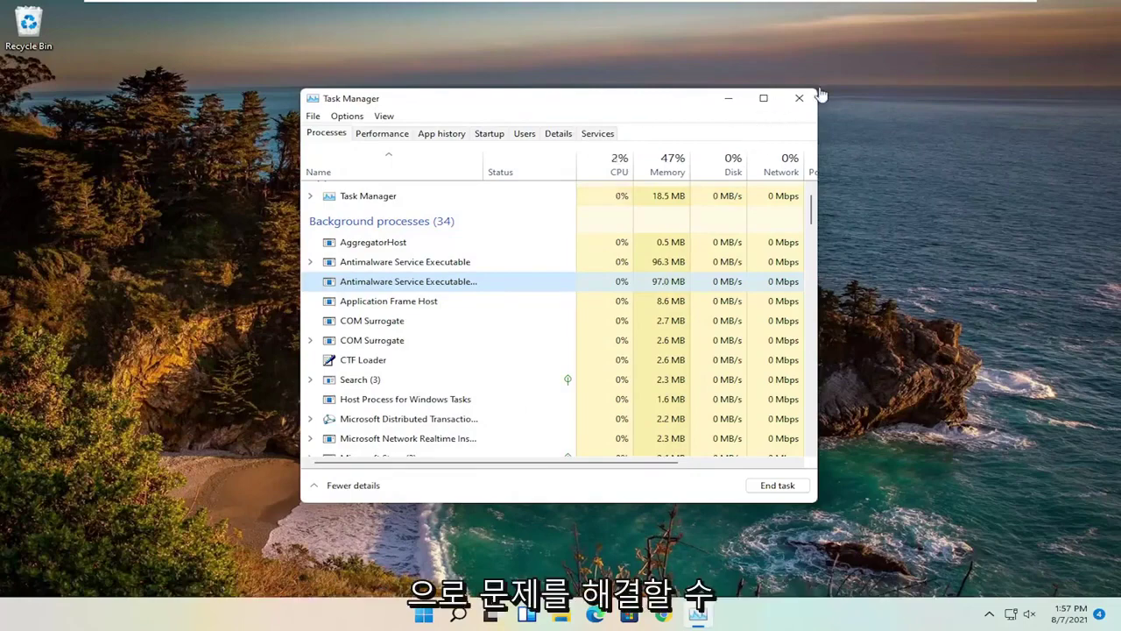
Step: Close the Task Manager window to return to the empty desktop
left_click(806, 98)
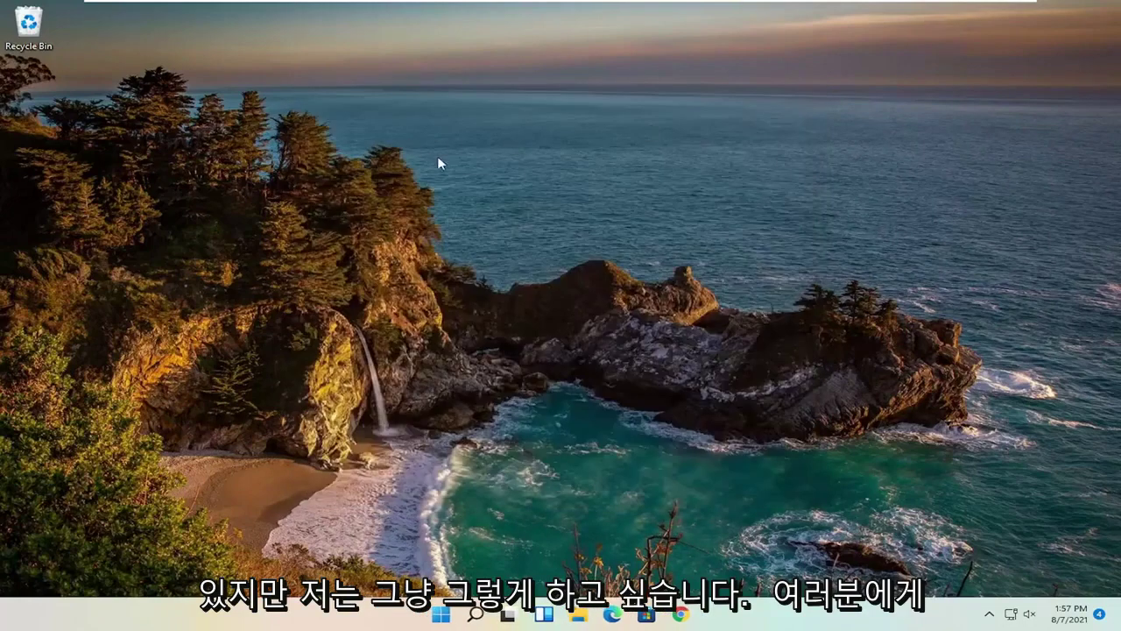